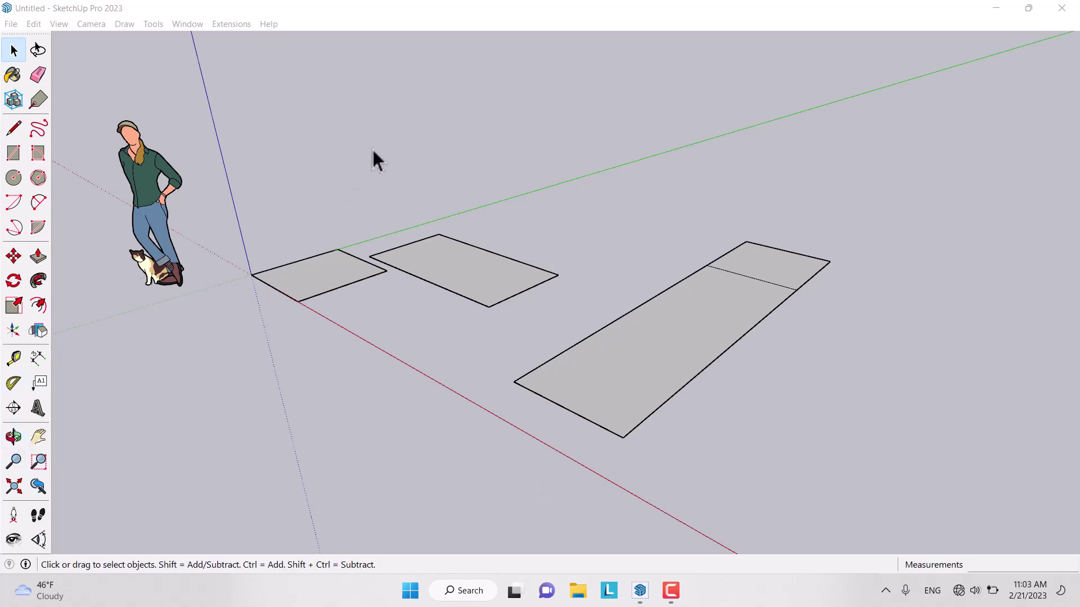
Orbit, zoom and pan around the flat rectangles and the figure to view them from several angles.
middle_click_drag(400, 173, 345, 234)
scroll(502, 282, "down", 1)
middle_click_drag(499, 276, 534, 315)
scroll(616, 346, "down", 3)
scroll(613, 348, "up", 3)
middle_click_drag(613, 348, 551, 446)
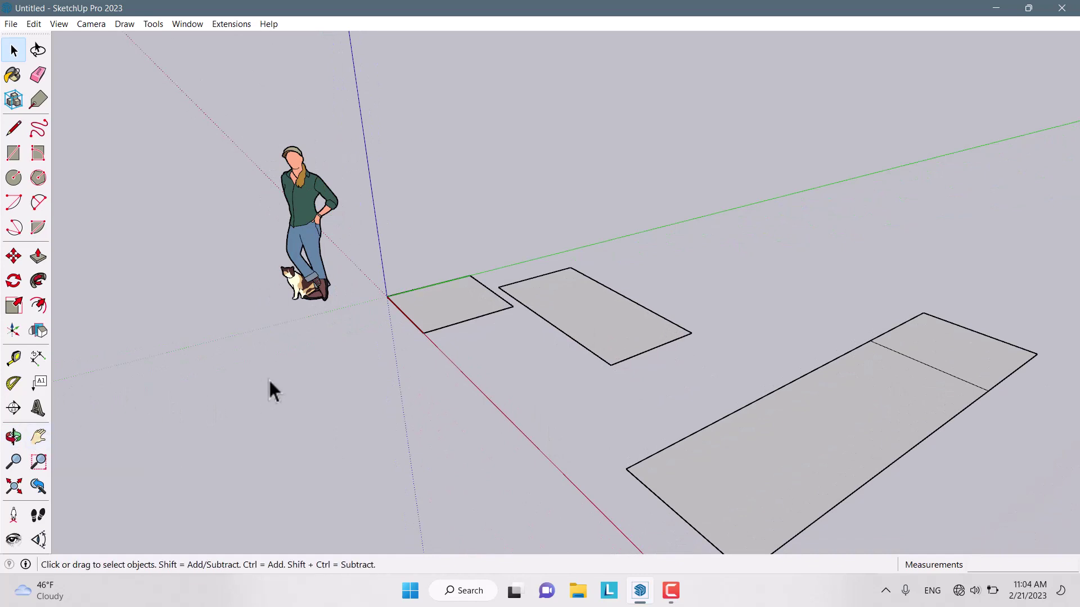
left_click(39, 440)
left_click_drag(562, 341, 627, 358)
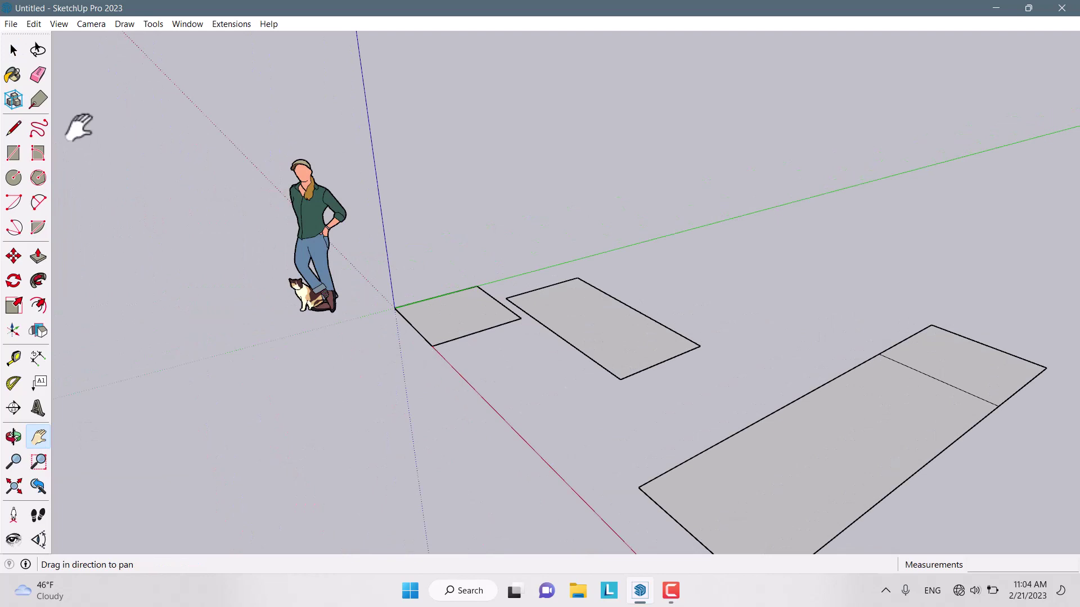
key("space")
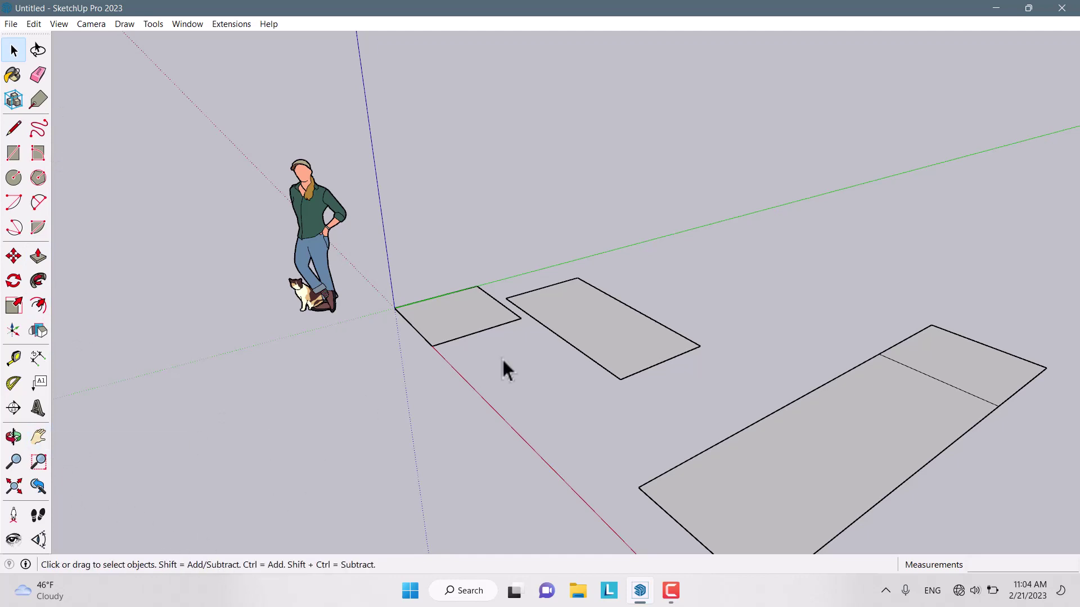
middle_click_drag(501, 357, 416, 352, "shift")
middle_click_drag(489, 350, 583, 347, "shift")
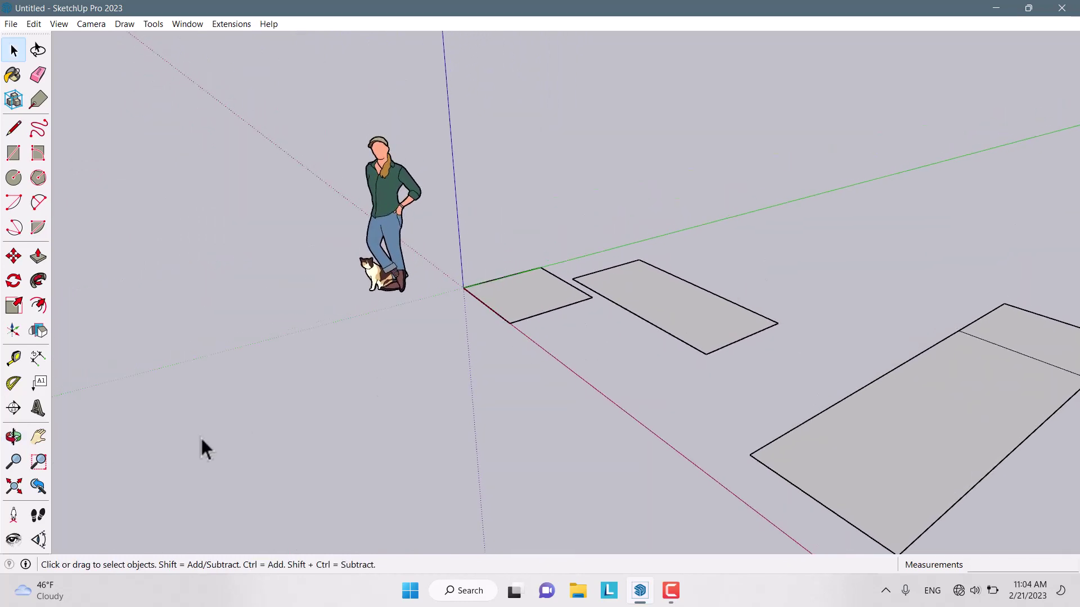
Zoom in and out on the model, and magnify the area around the two small rectangles with Zoom Window.
left_click(14, 465)
scroll(571, 367, "down", 2)
scroll(572, 368, "up", 1)
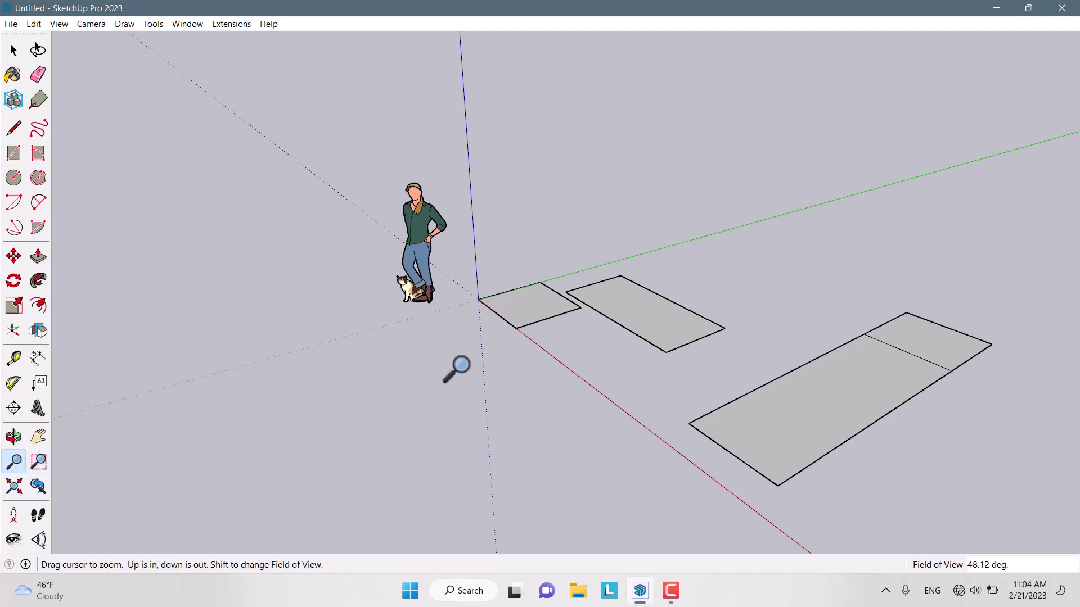
left_click_drag(532, 329, 516, 285)
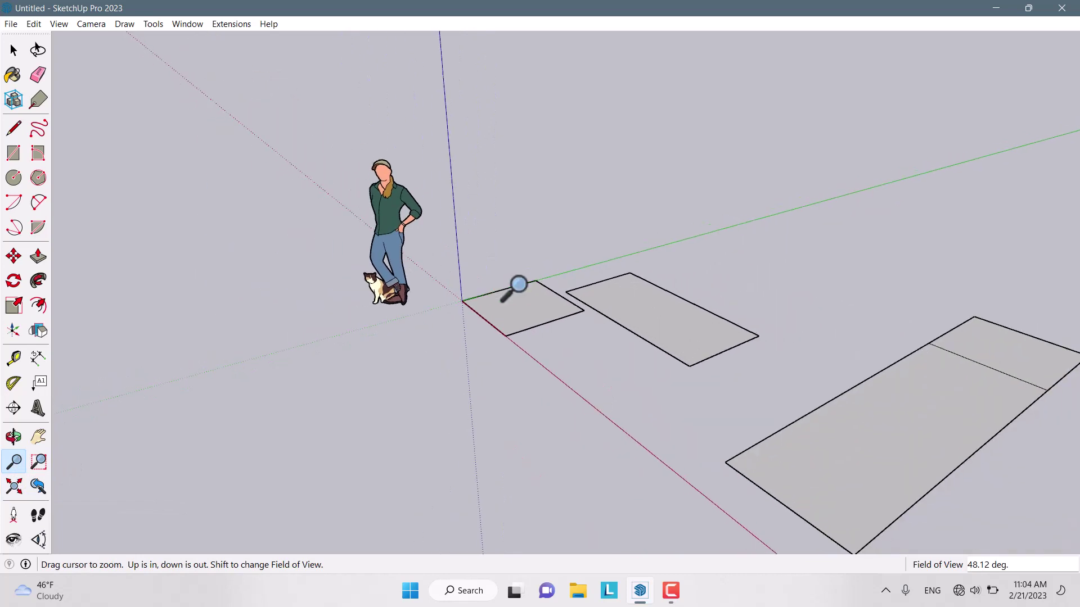
left_click(37, 463)
scroll(464, 273, "down", 3)
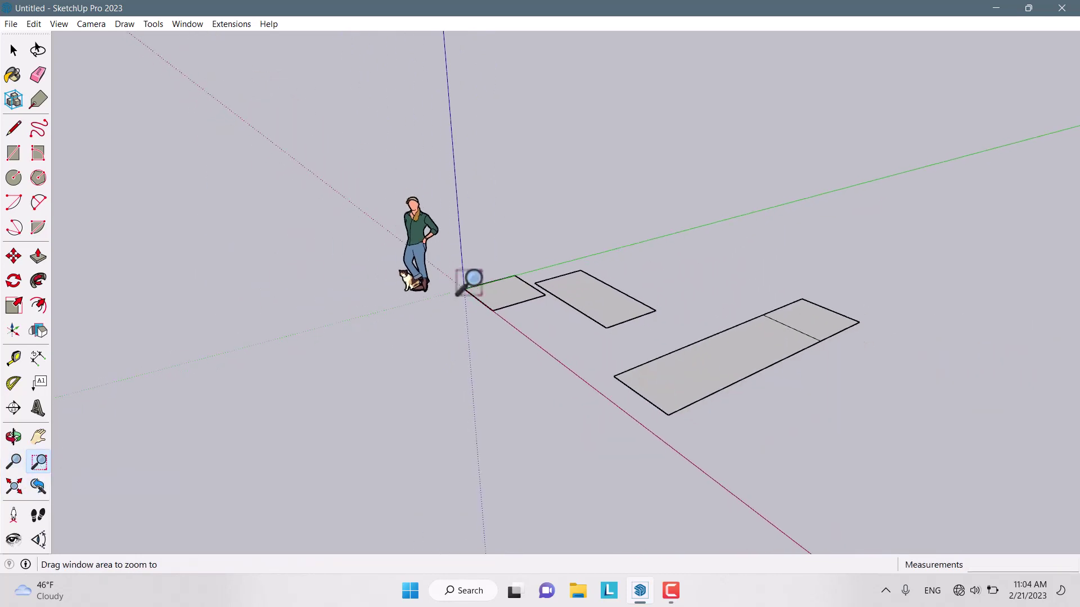
middle_click_drag(631, 282, 561, 291)
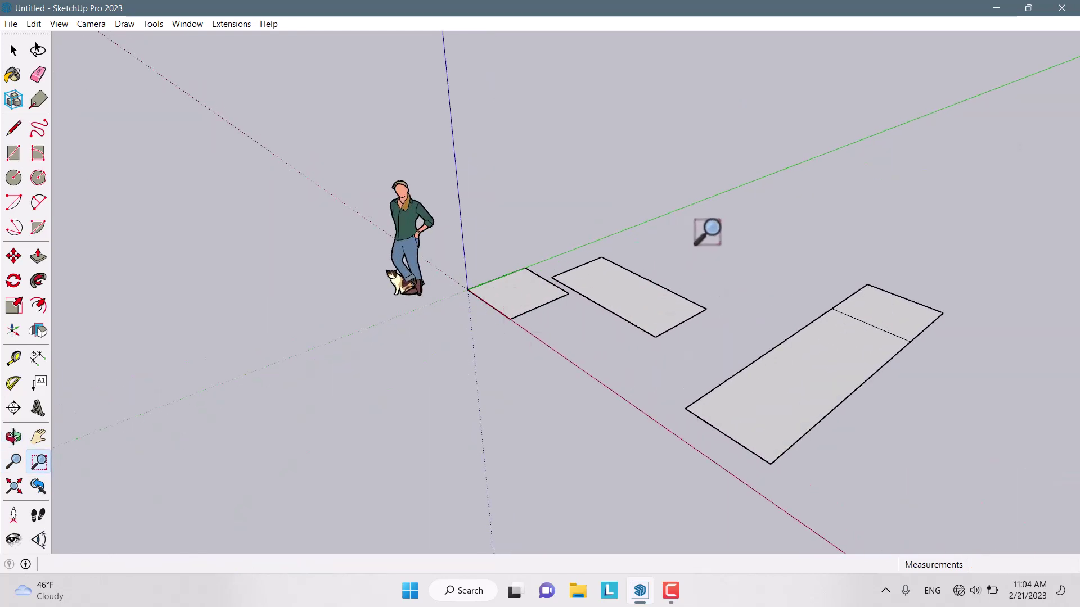
left_click_drag(724, 202, 455, 350)
key("space")
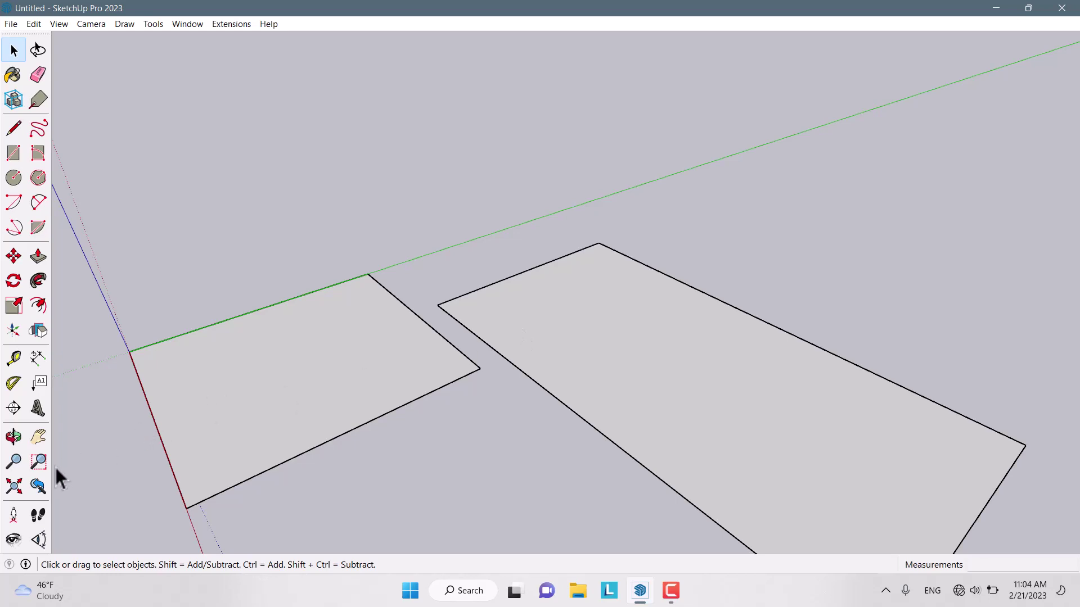
Fit the whole model in view, return to the previous view, and zoom and orbit back out to show all the rectangles.
left_click(10, 493)
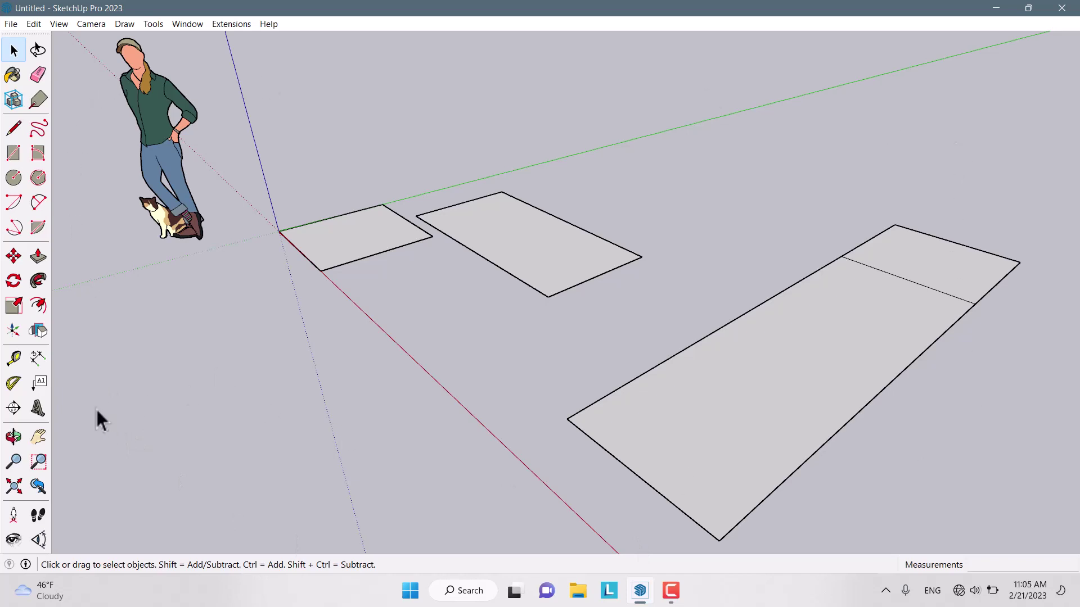
left_click(38, 485)
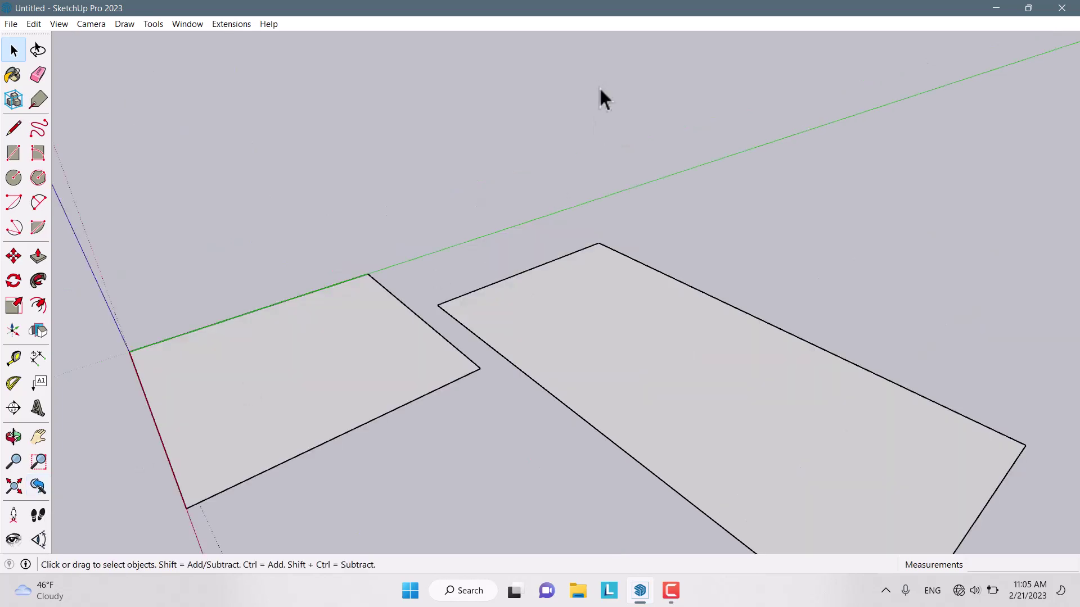
scroll(610, 242, "down", 5)
middle_click_drag(611, 242, 458, 182)
scroll(706, 321, "up", 2)
middle_click_drag(706, 320, 579, 261)
scroll(543, 169, "up", 1)
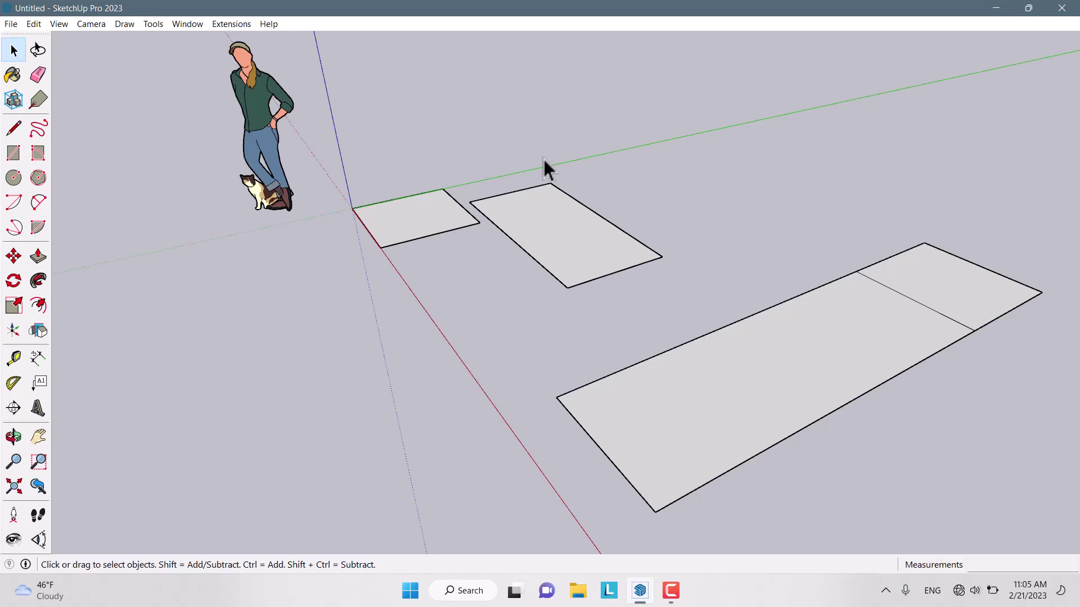
Save the model in the Documents folder as Basic Models, with the file type SketchUp Models (*.skp).
key("ctrl+s")
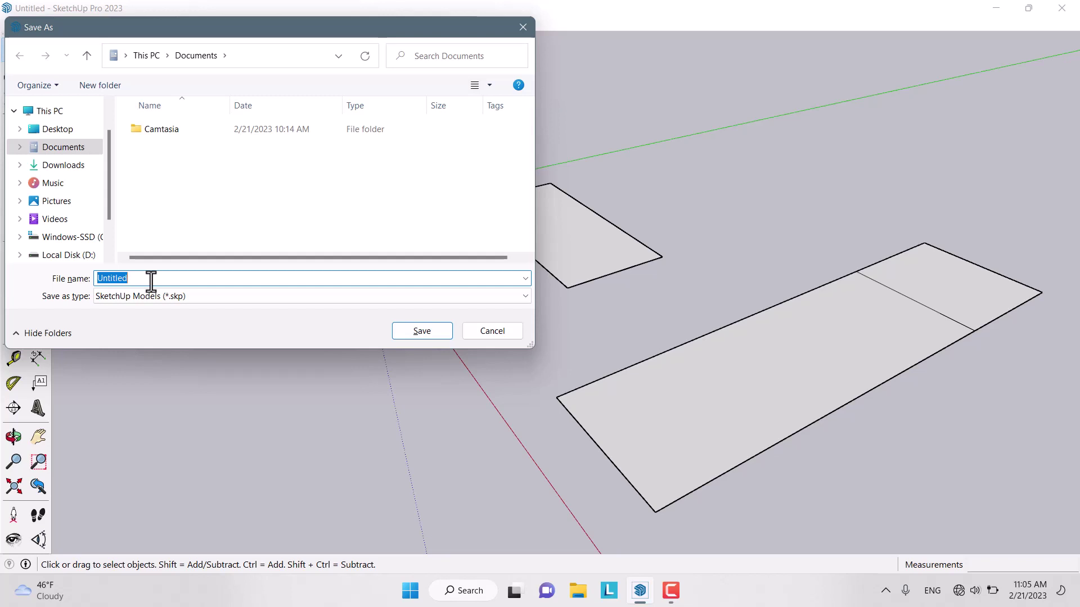
type("Basic M")
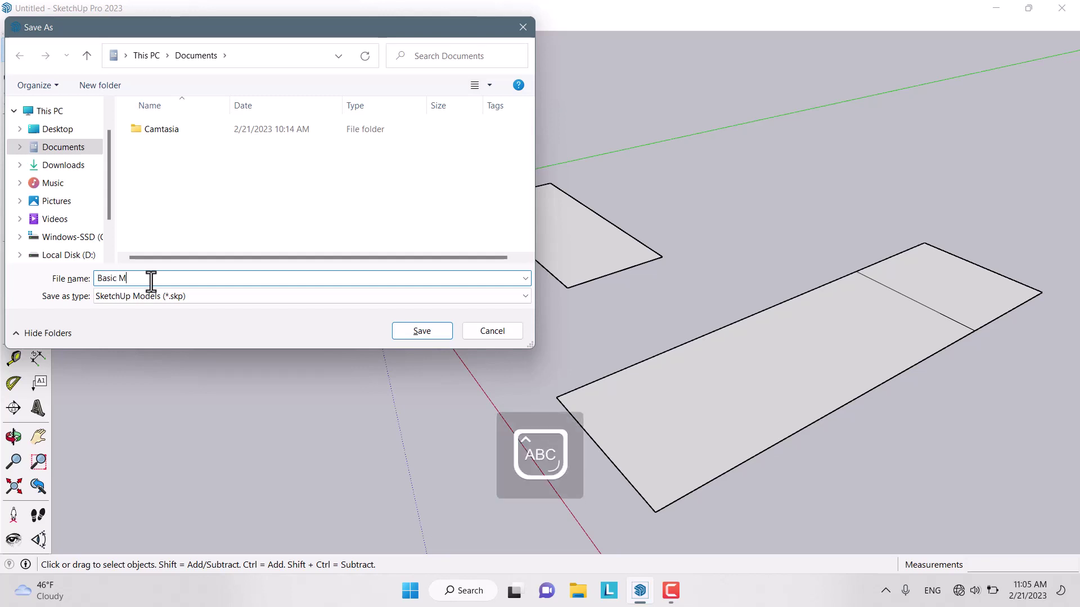
key("Caps_Lock")
type("odels")
left_click(111, 296)
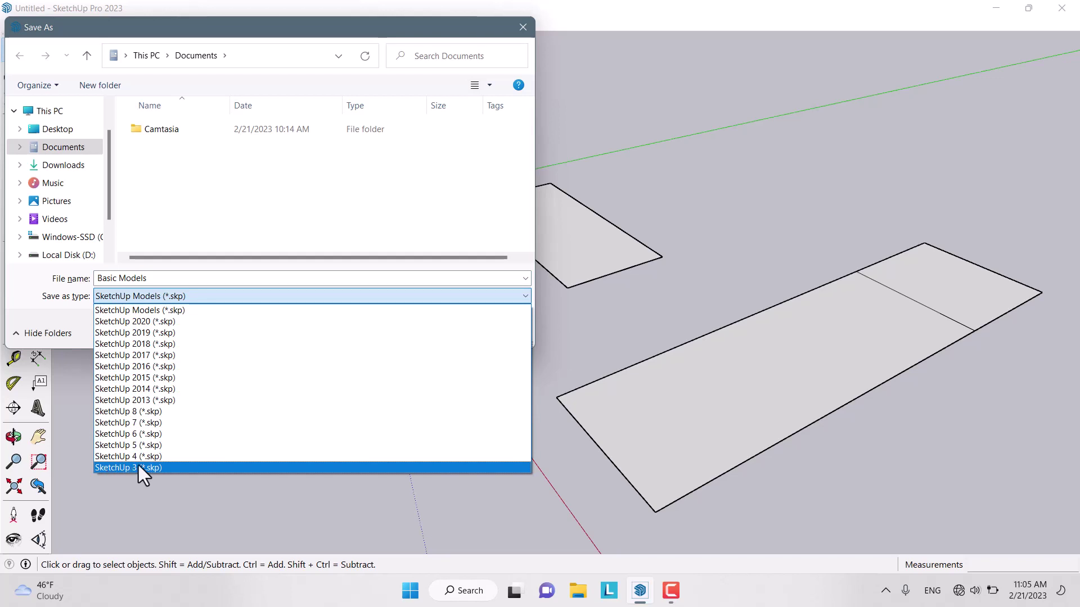
left_click(203, 313)
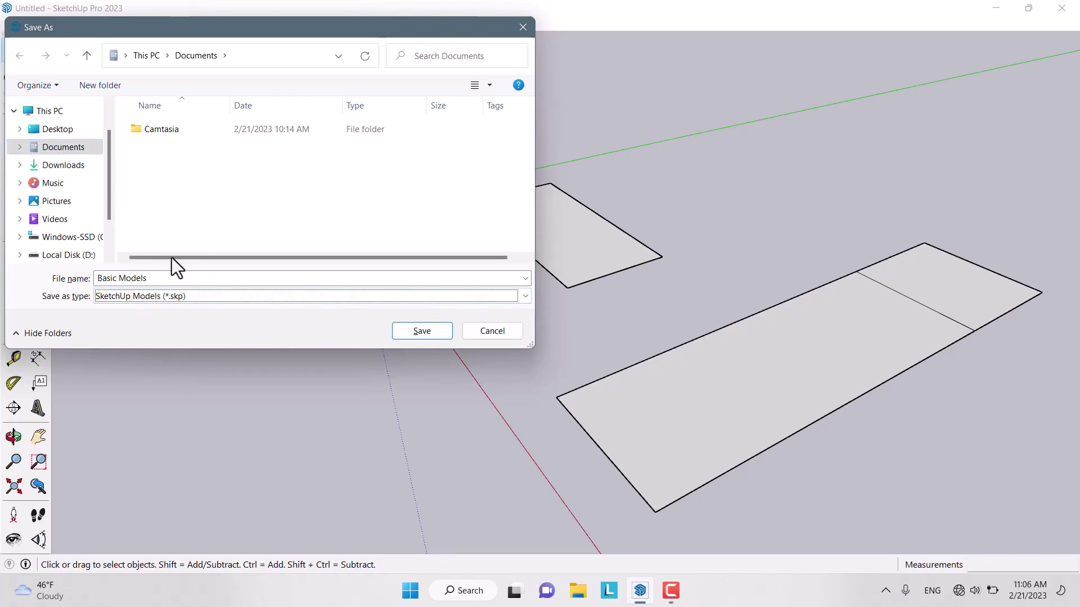
left_click(164, 279)
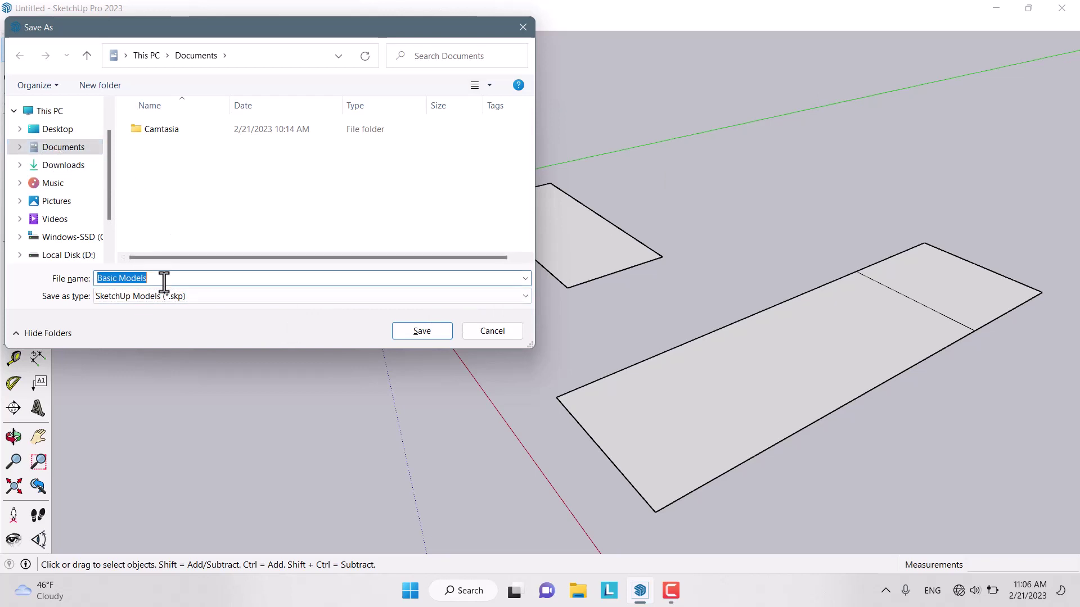
left_click(421, 331)
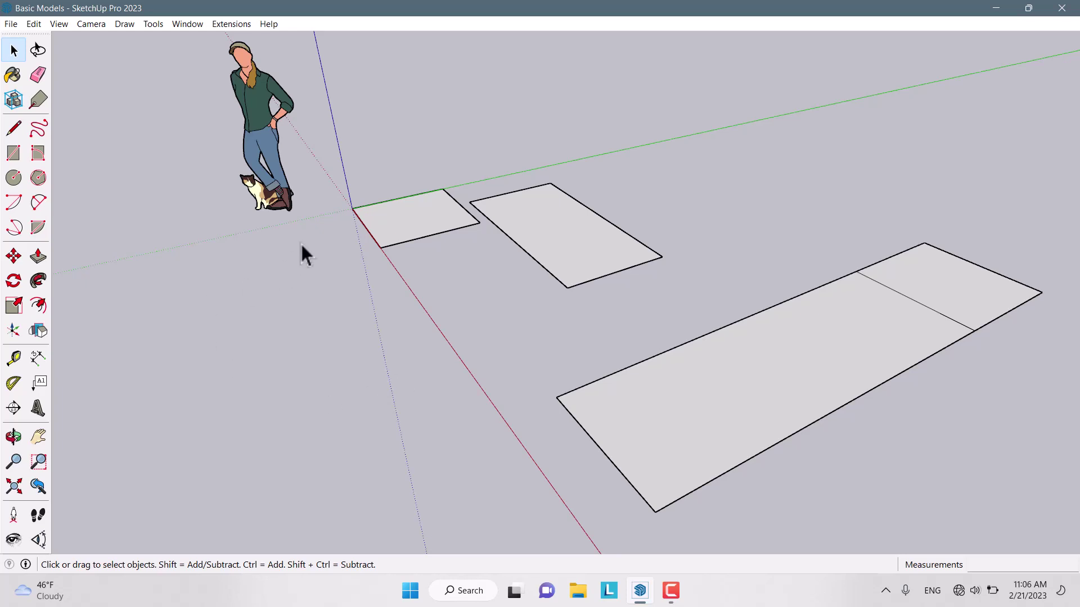
Draw a circle on the ground between the green axis and the long rectangle with a 2 m radius, and change the radius to 1 m.
scroll(349, 253, "down", 3)
scroll(703, 203, "up", 5)
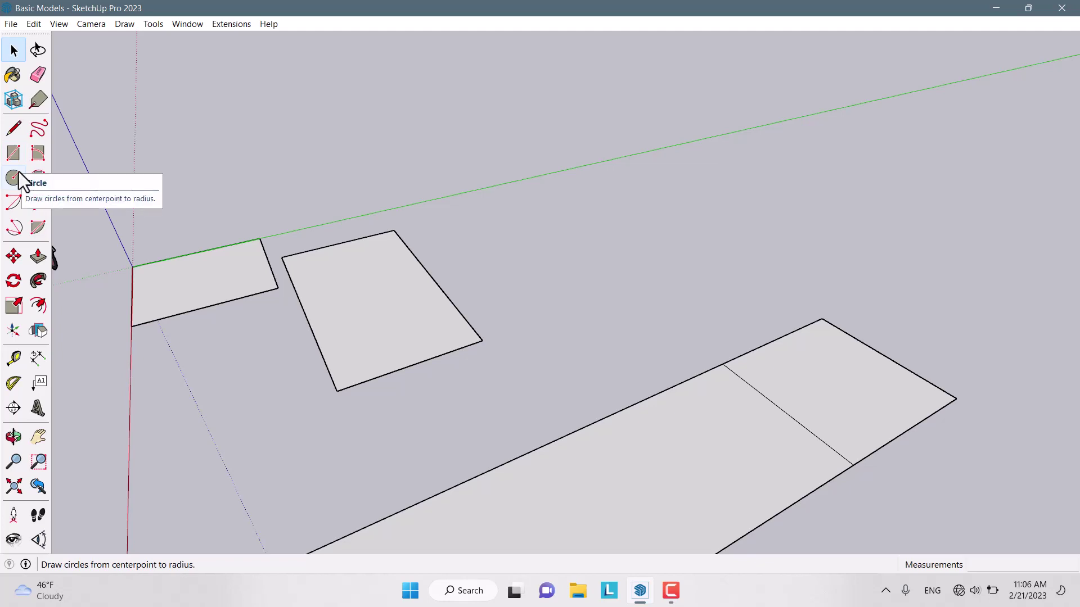
left_click(18, 174)
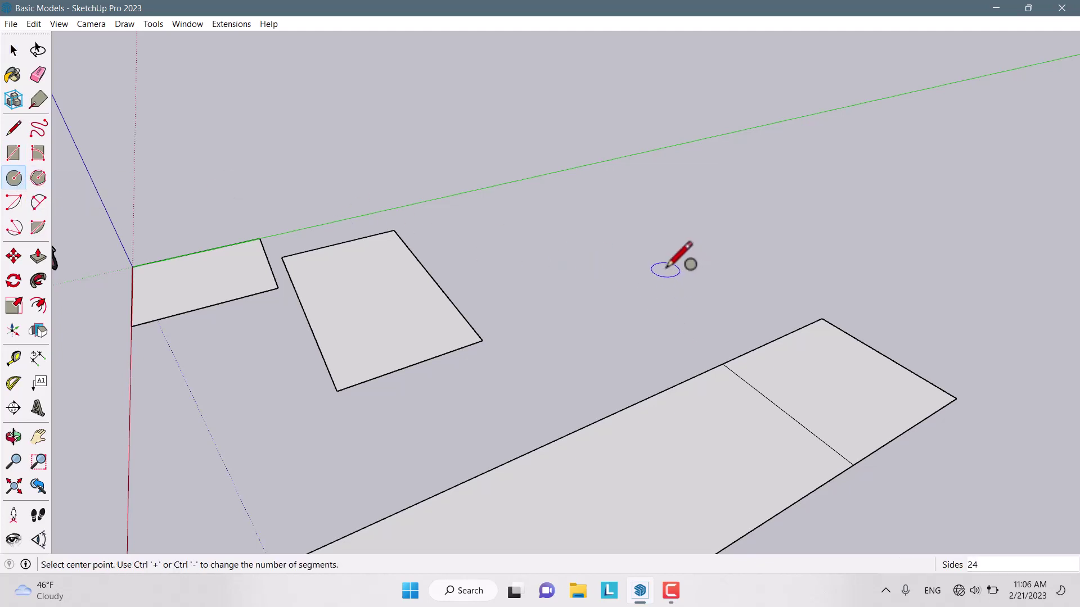
middle_click_drag(513, 253, 553, 260)
scroll(556, 264, "up", 3)
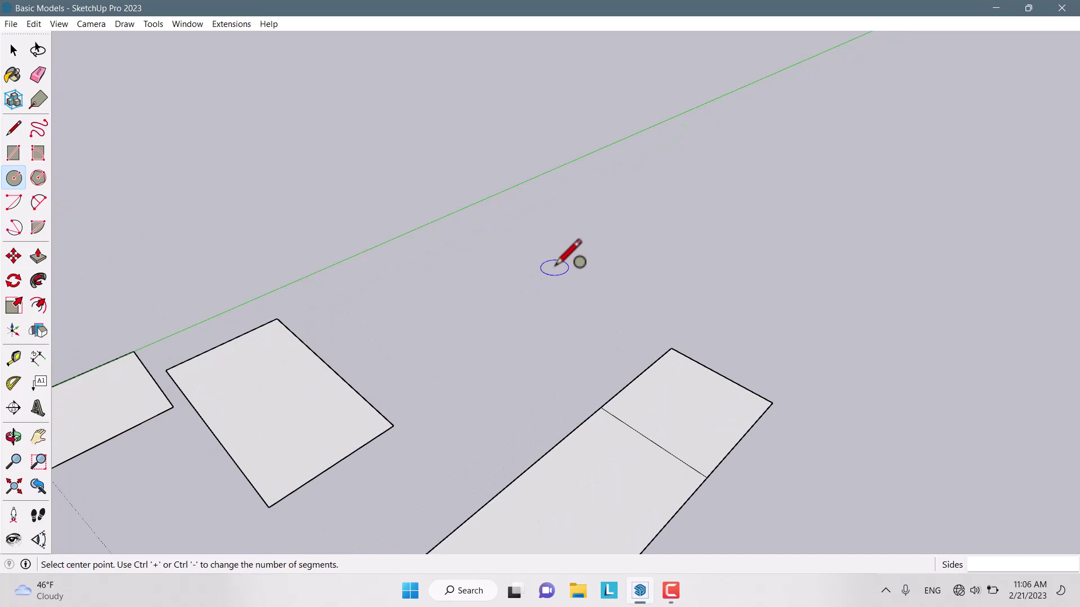
left_click(555, 266)
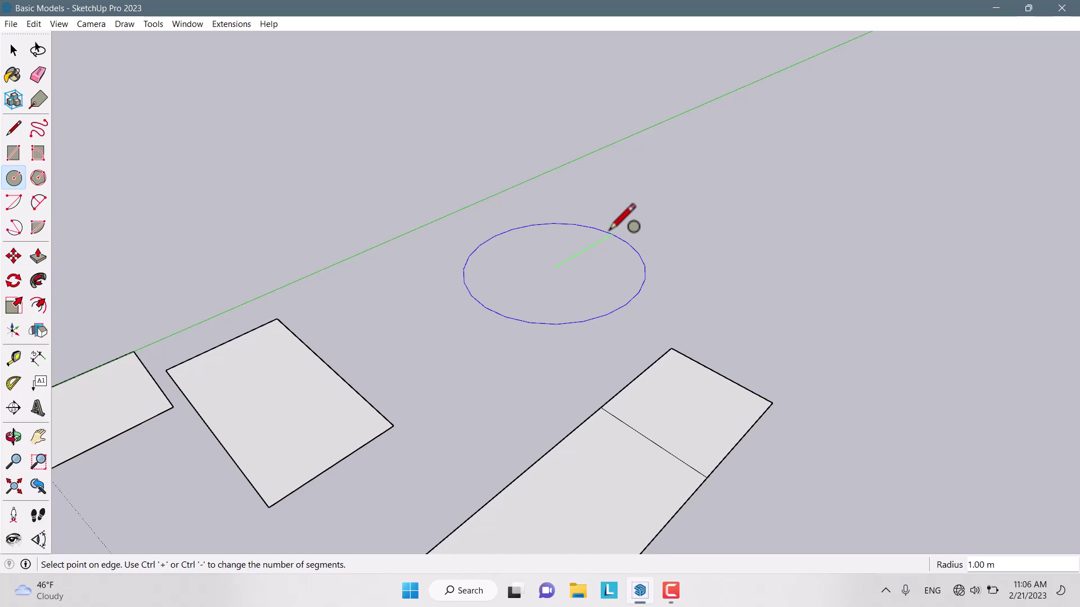
type("2")
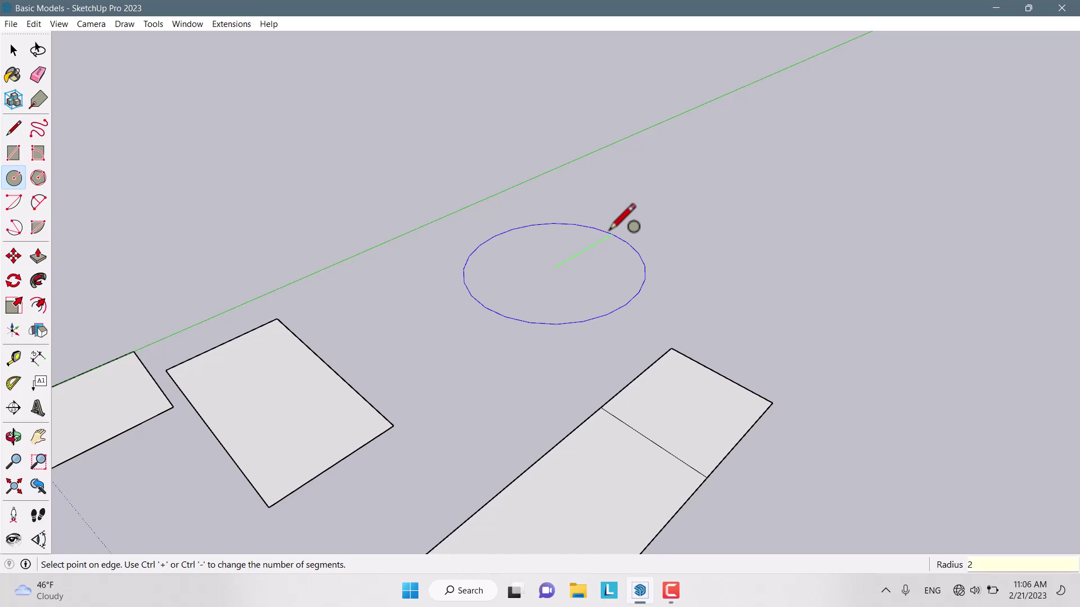
key("Return")
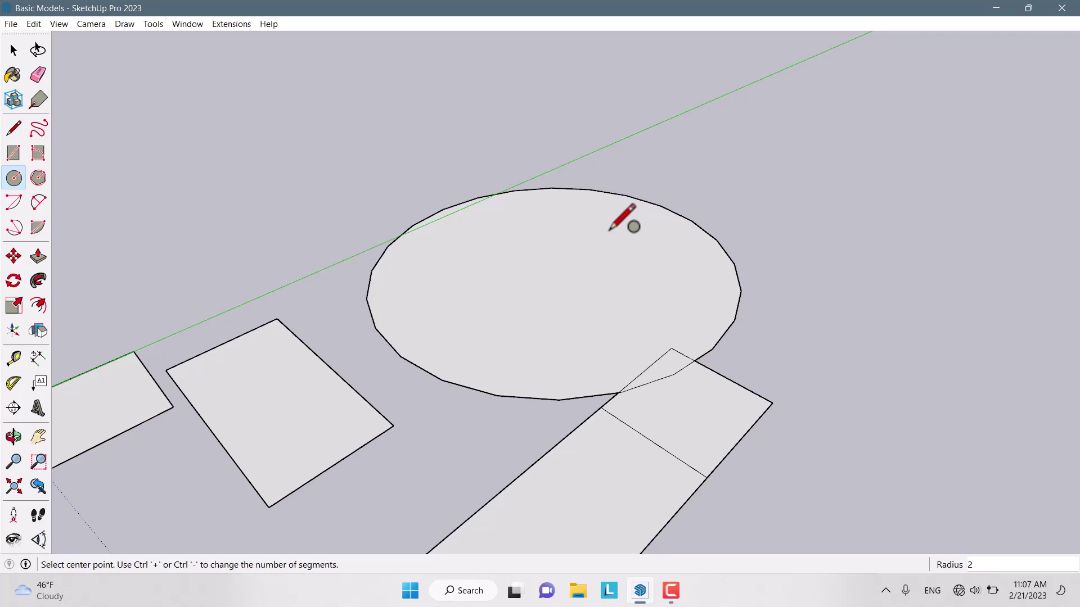
key("Return")
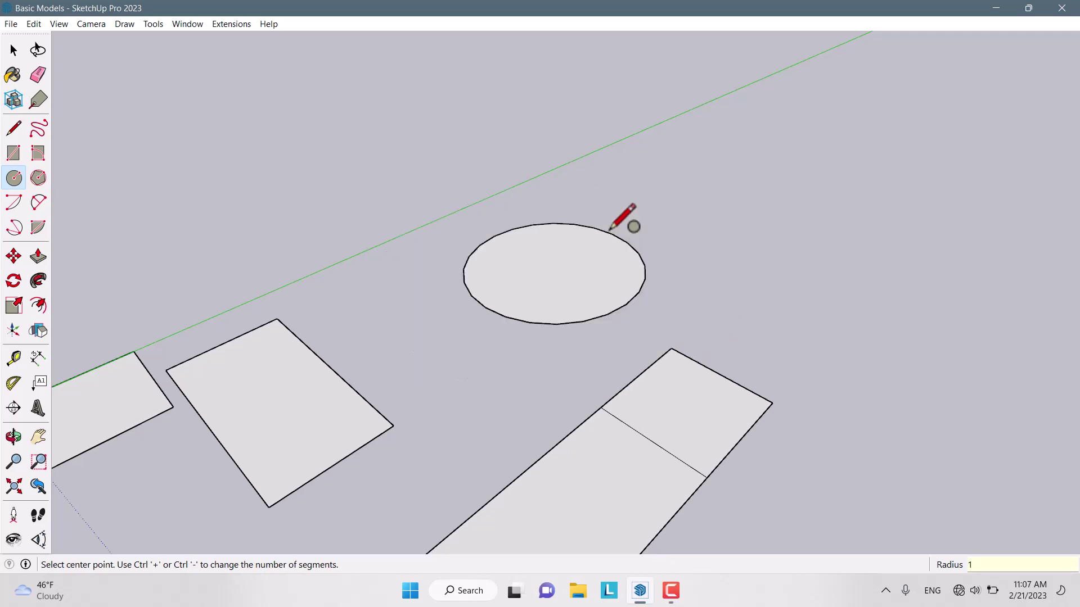
key("space")
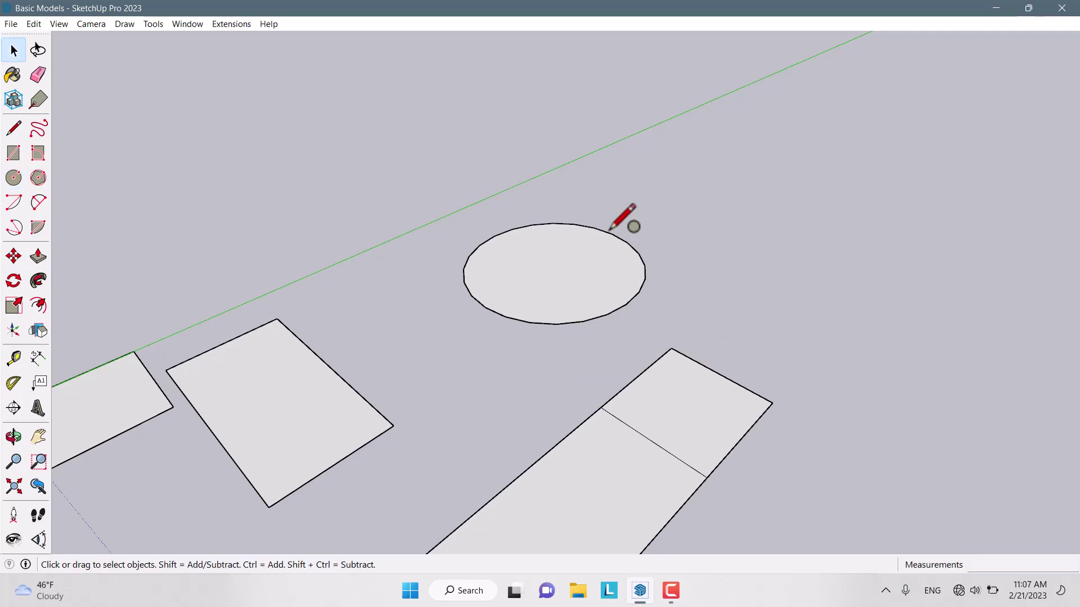
Draw a five-sided polygon with an inscribed radius of 1 m on the ground between the long rectangle and the red axis.
left_click(38, 178)
mouse_move(116, 154)
middle_mouse_down()
mouse_move(501, 120)
mouse_move(769, 281)
mouse_move(760, 307)
mouse_move(472, 309)
middle_mouse_up()
scroll(753, 309, "up", 2)
scroll(750, 311, "up", 2)
scroll(461, 225, "down", 4)
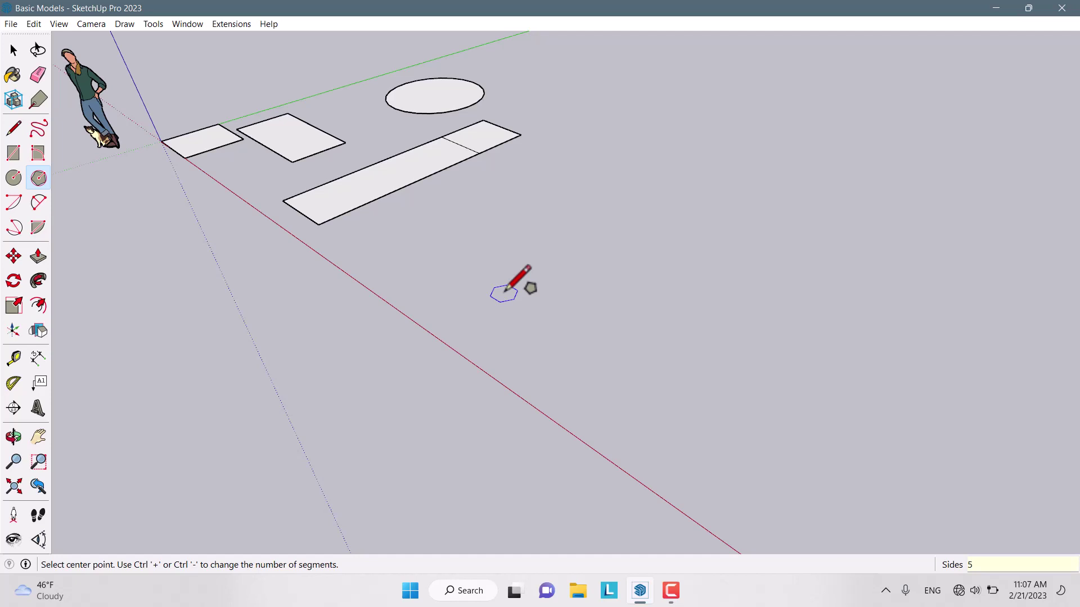
key("Return")
left_click(505, 291)
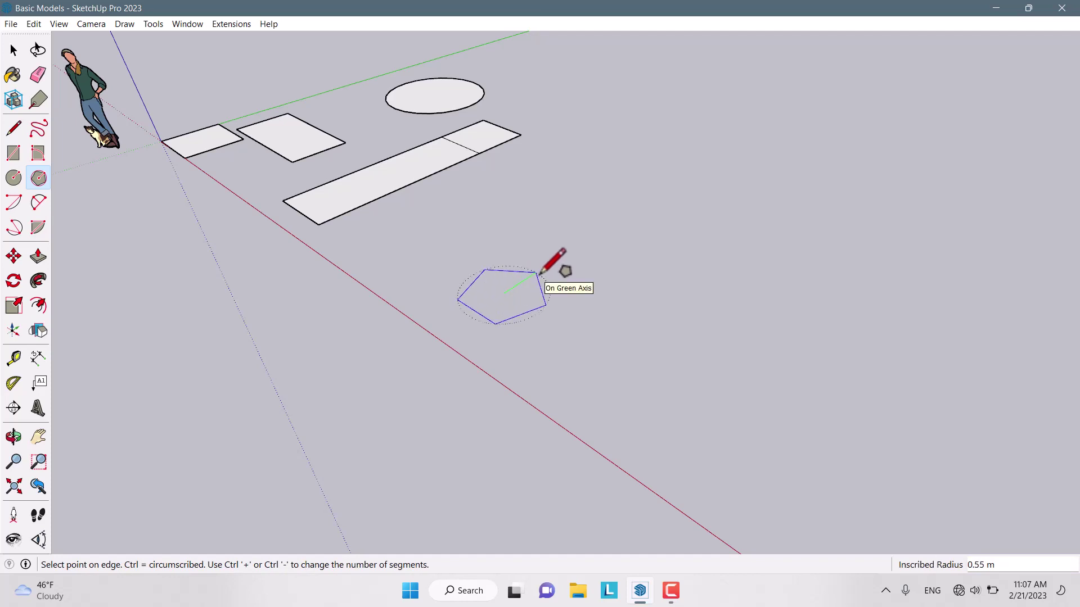
type("1")
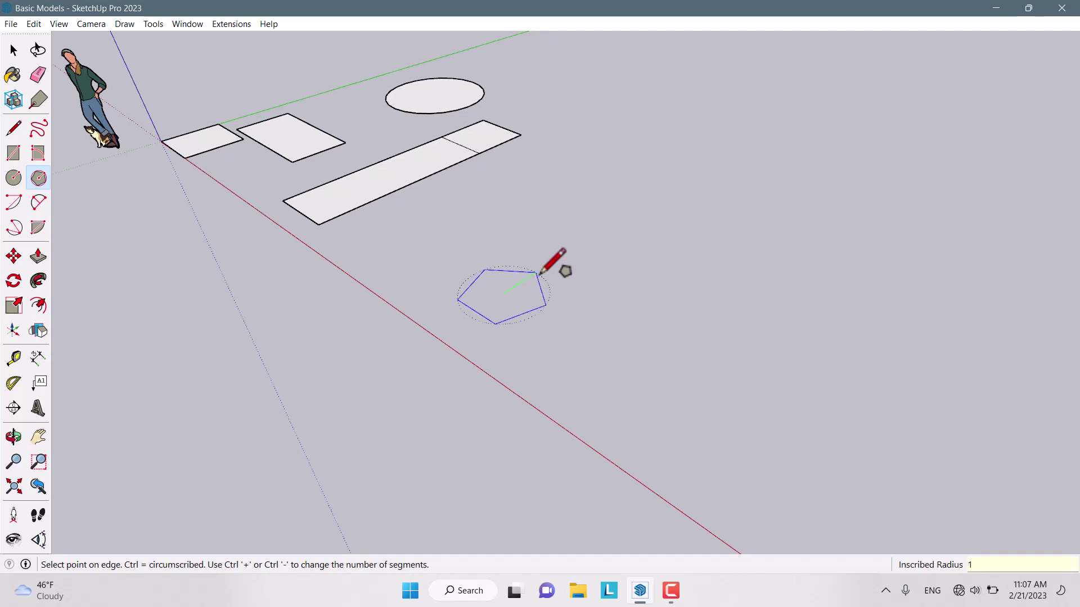
key("Return")
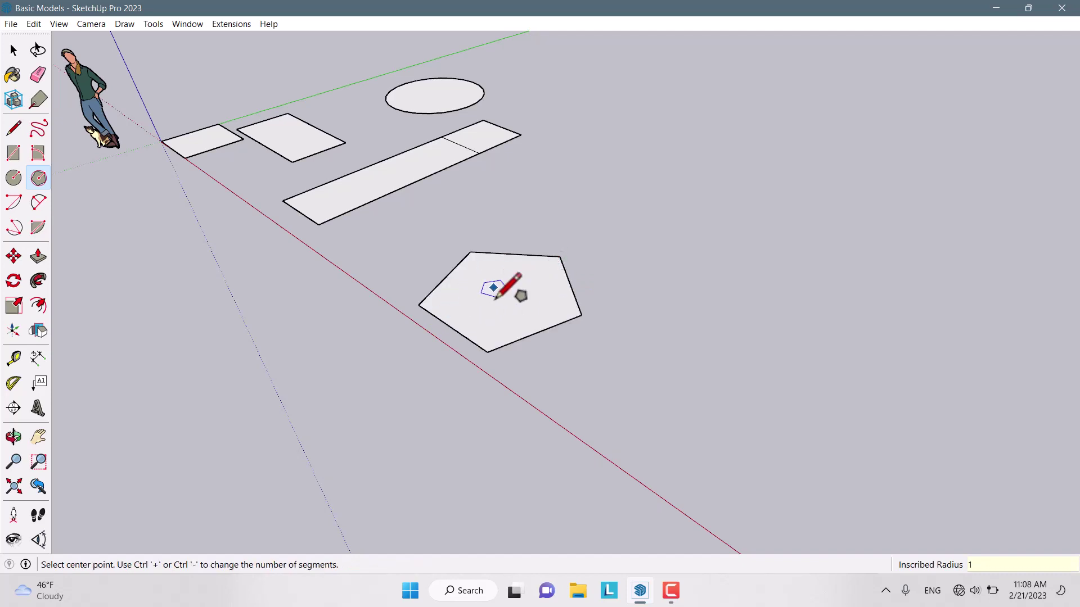
Draw an eight-sided polygon with an inscribed radius of 2 m on the open ground beside the pentagon.
scroll(582, 346, "down", 2)
scroll(607, 191, "up", 3)
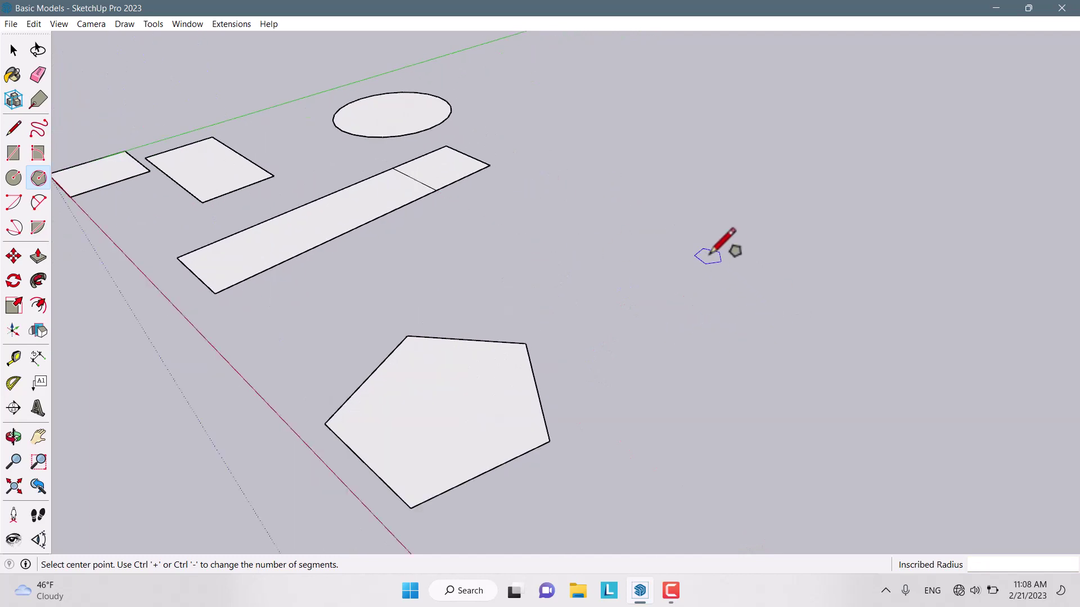
left_click(38, 177)
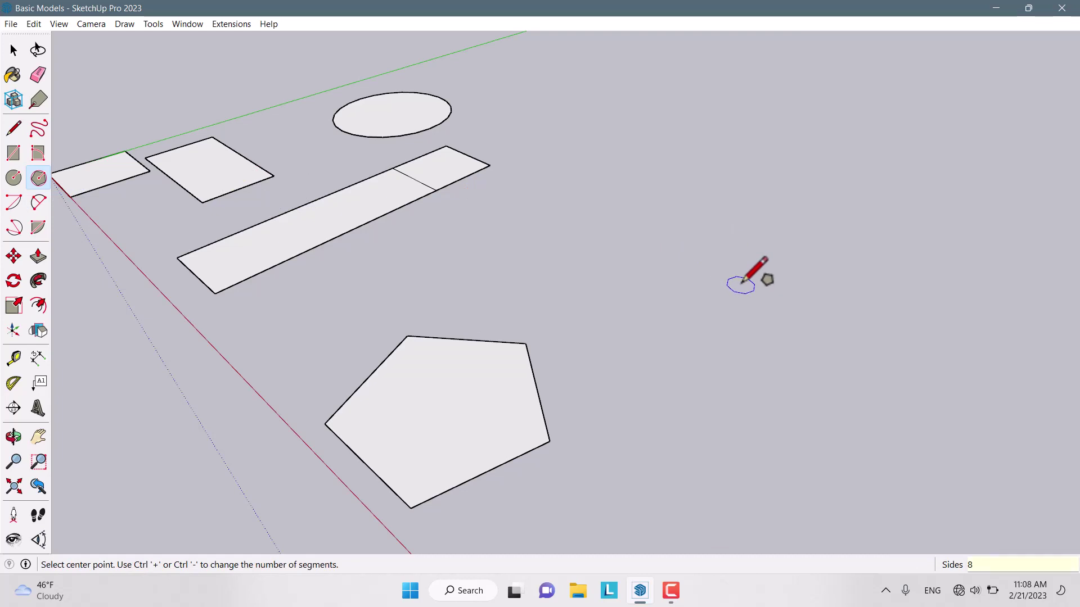
left_click(741, 282)
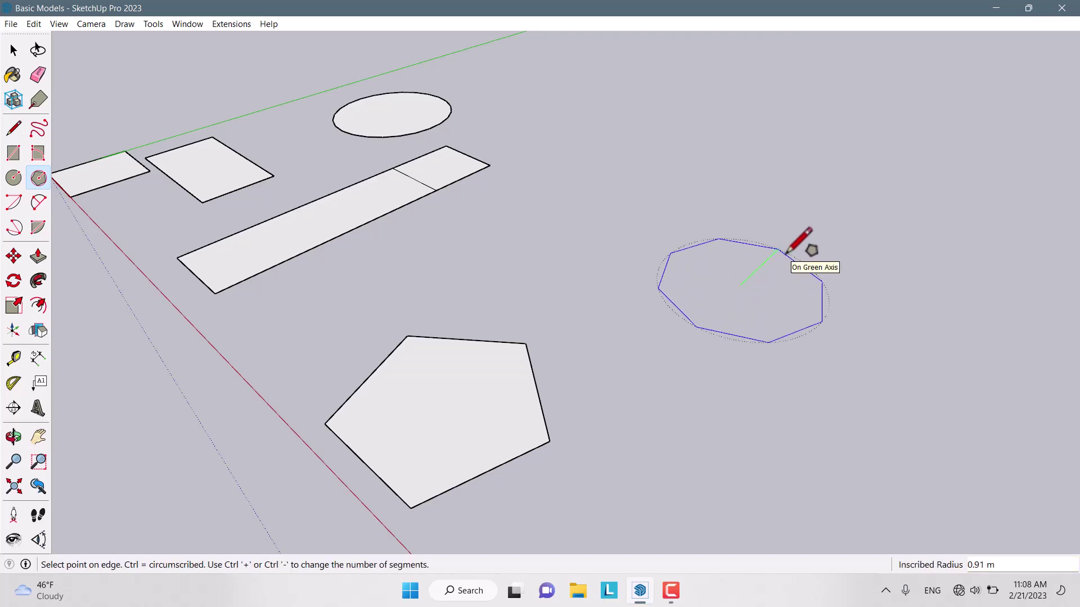
left_click(785, 253)
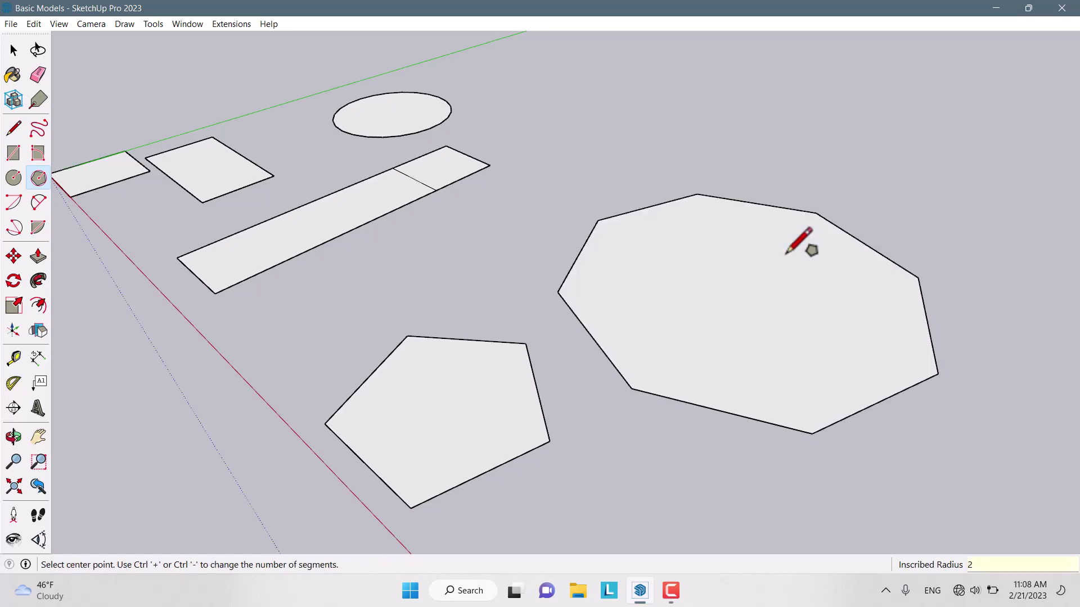
middle_click_drag(350, 241, 511, 314)
scroll(583, 287, "up", 5)
key("space")
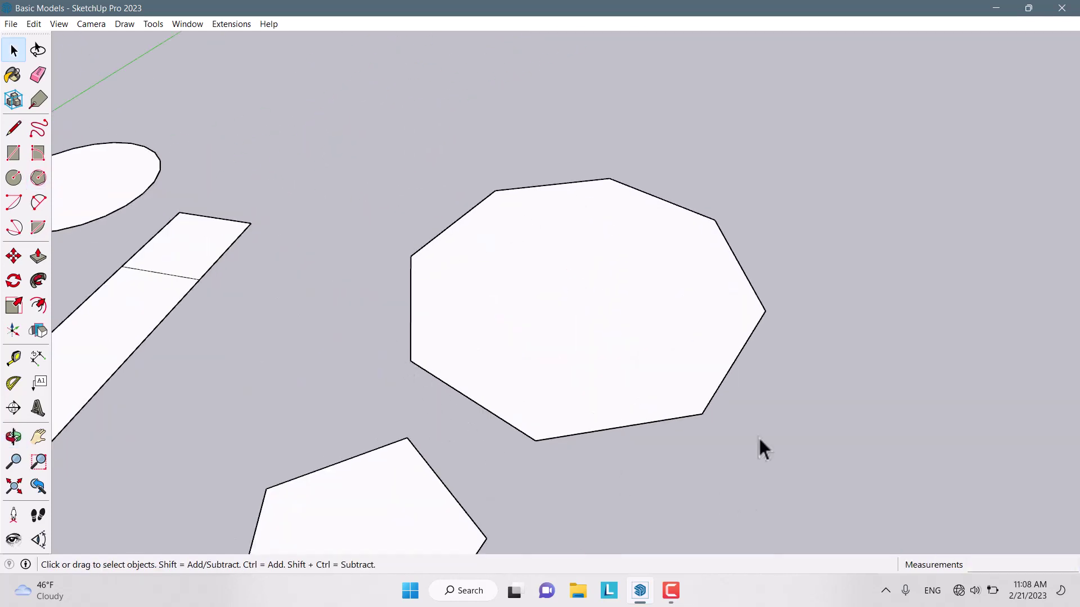
scroll(806, 262, "down", 3)
middle_click_drag(805, 262, 619, 222)
scroll(184, 312, "up", 1)
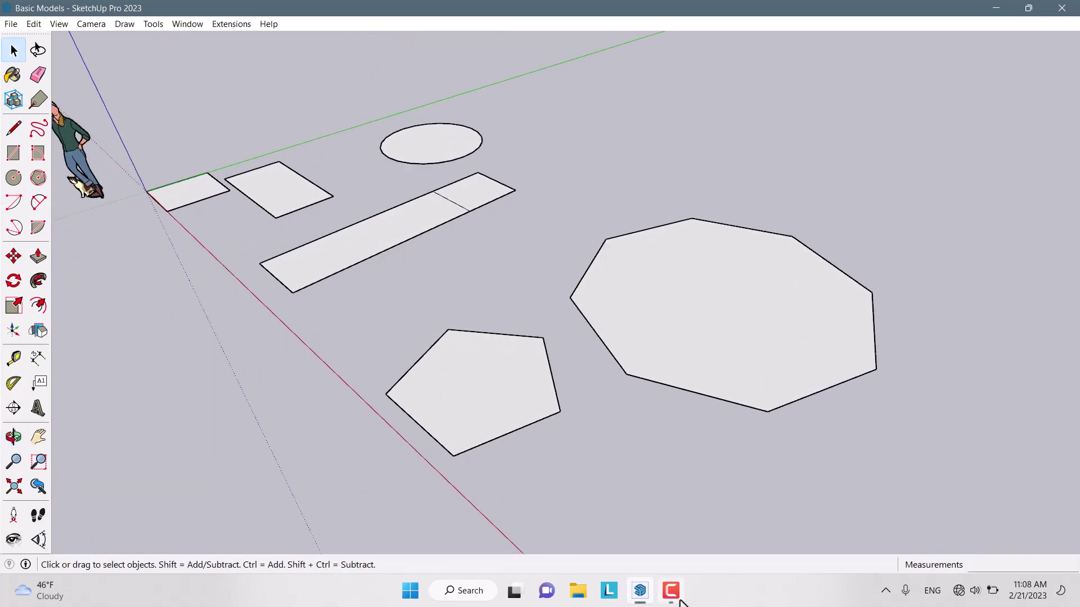
mouse_move(680, 601)
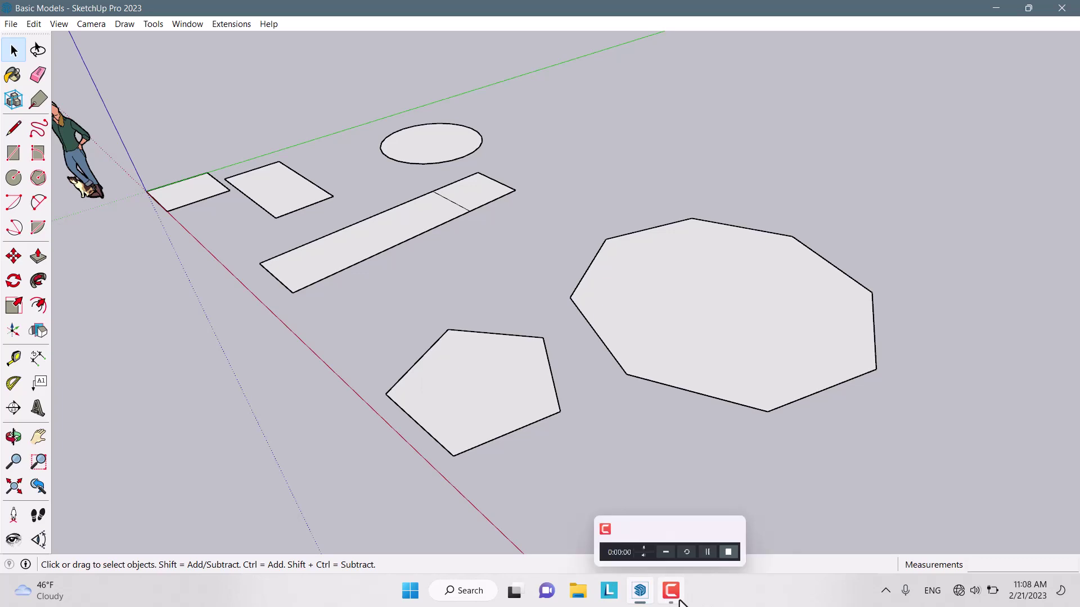